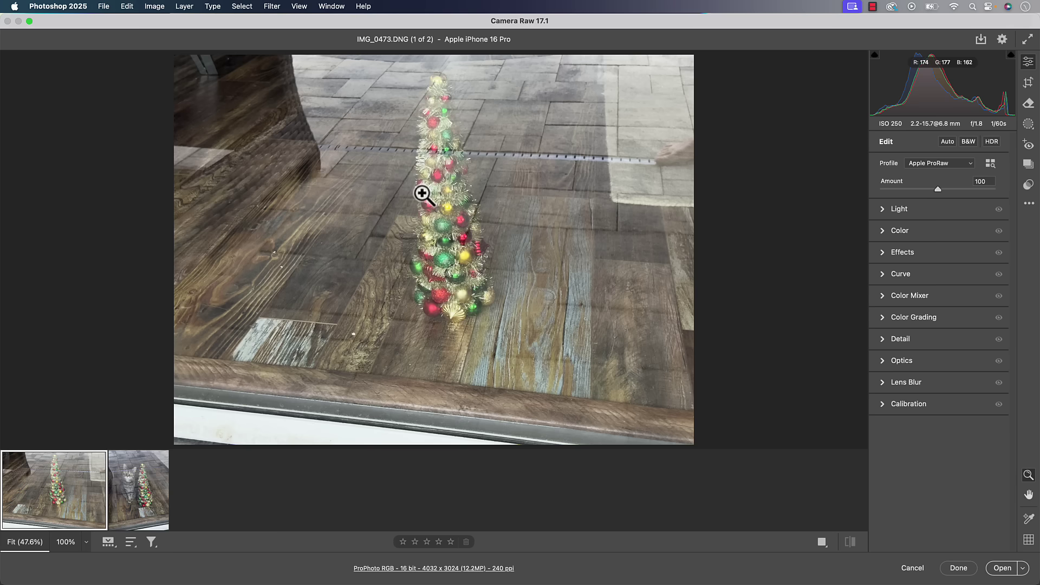
# Step: Load IMG_0479.DNG, the cat-and-Christmas-tree photo, into Camera Raw for editing
pyautogui.click(135, 498)
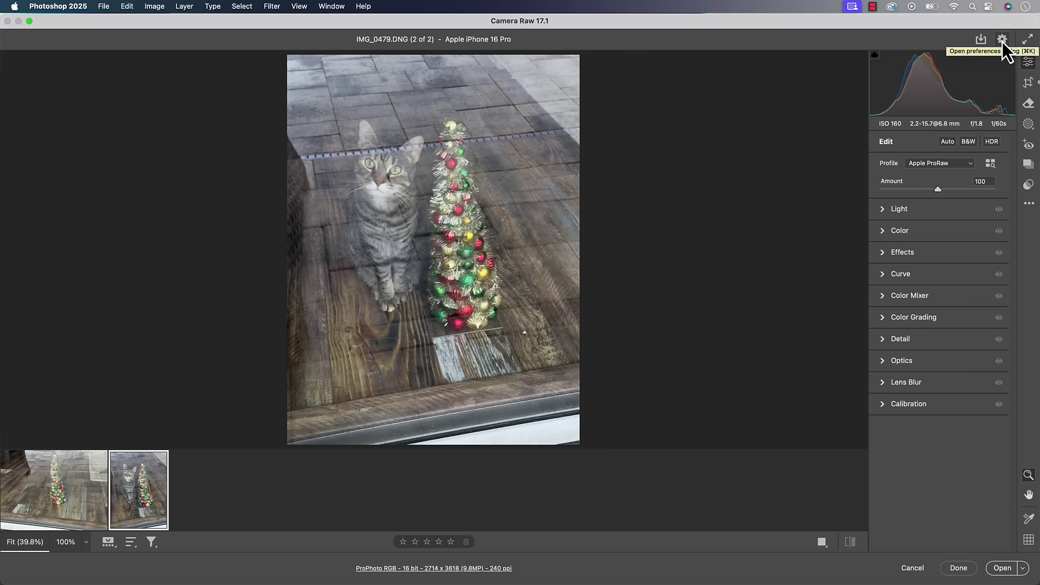
# Step: In Camera Raw Preferences, keep New AI Features and Settings Panel enabled and confirm with OK
pyautogui.click(1002, 40)
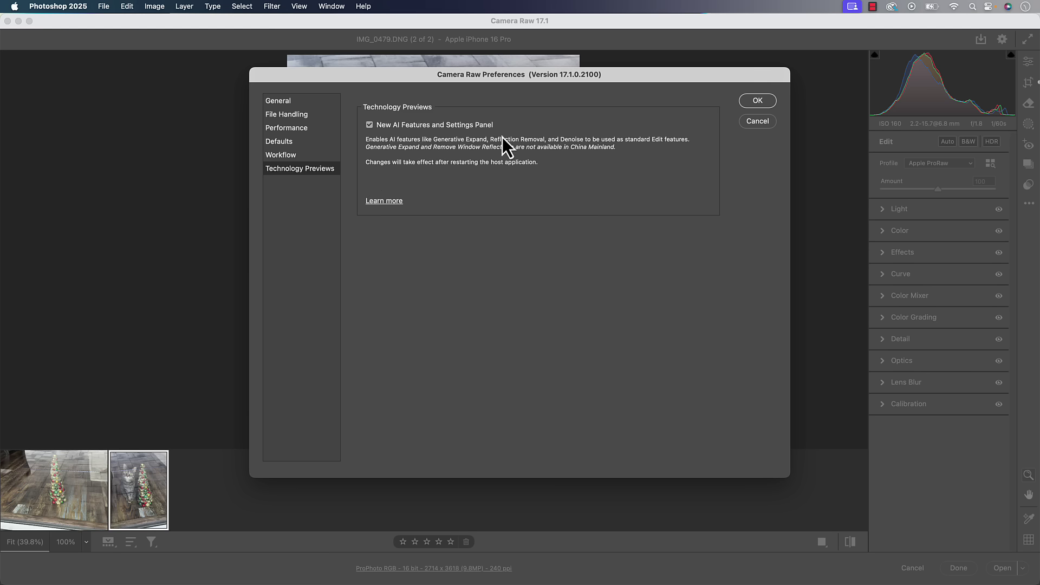
pyautogui.click(754, 103)
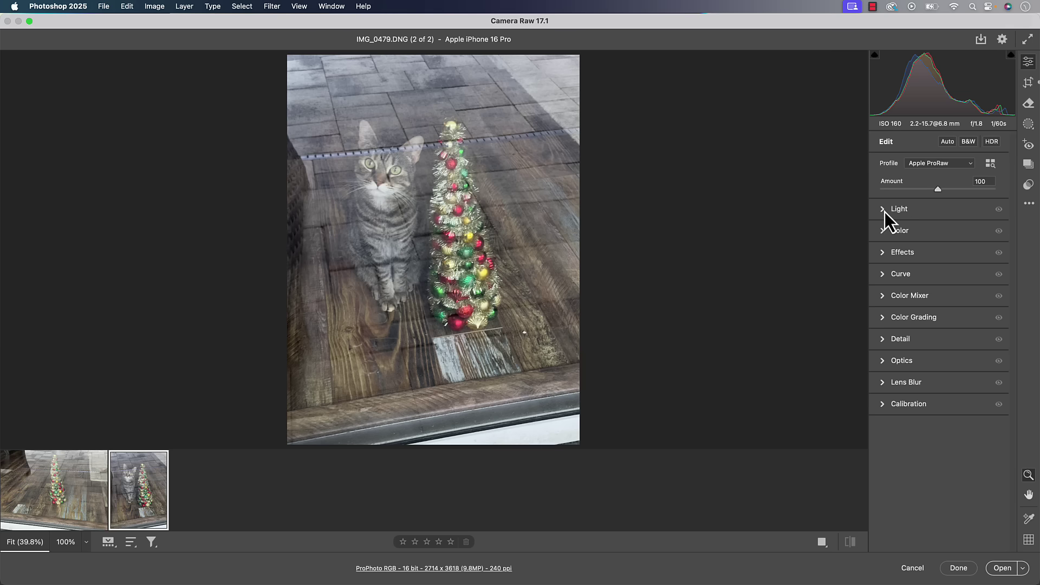
# Step: Switch the right toolbar to the Remove panel with its Distraction Removal section
pyautogui.click(1028, 104)
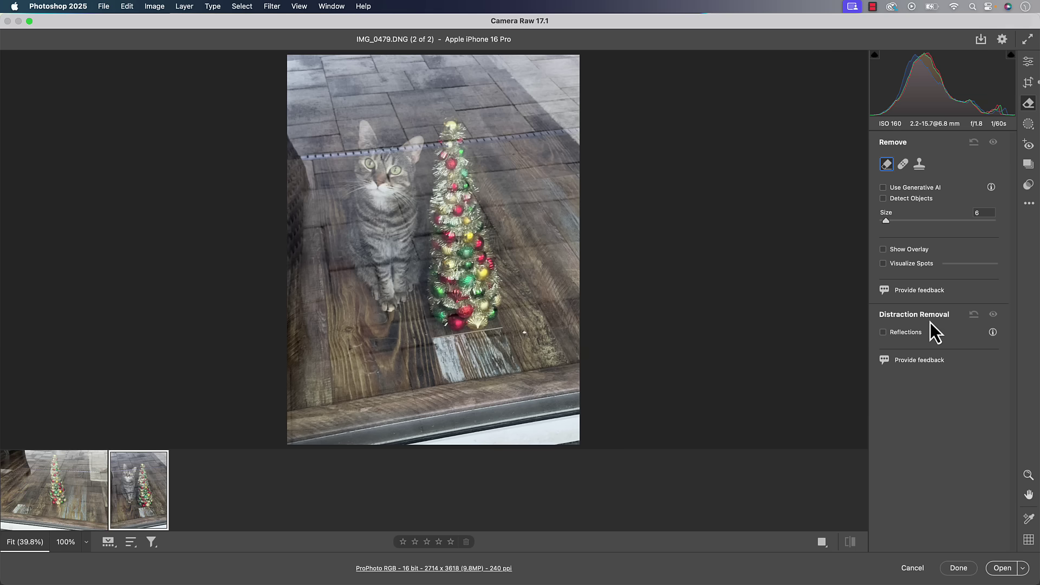
# Step: Enable Reflections removal at 100, toggling its visibility off and on to compare
pyautogui.click(883, 333)
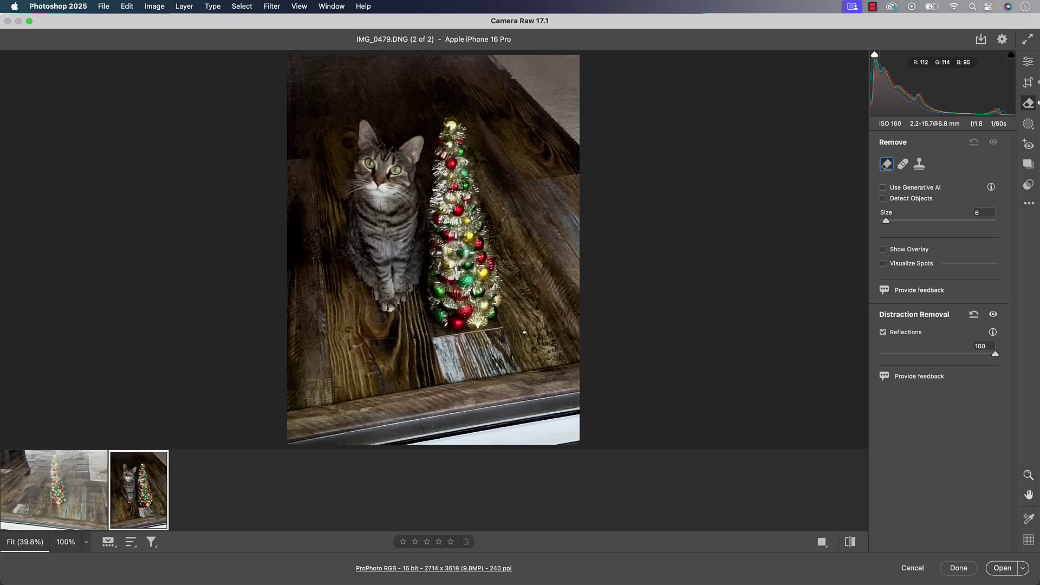
pyautogui.click(993, 315)
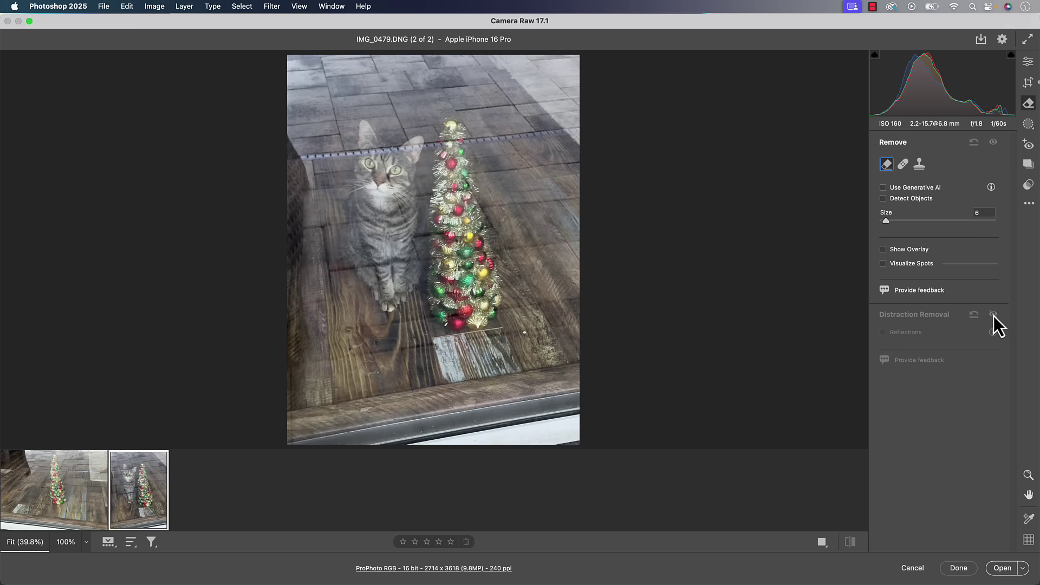
pyautogui.click(993, 315)
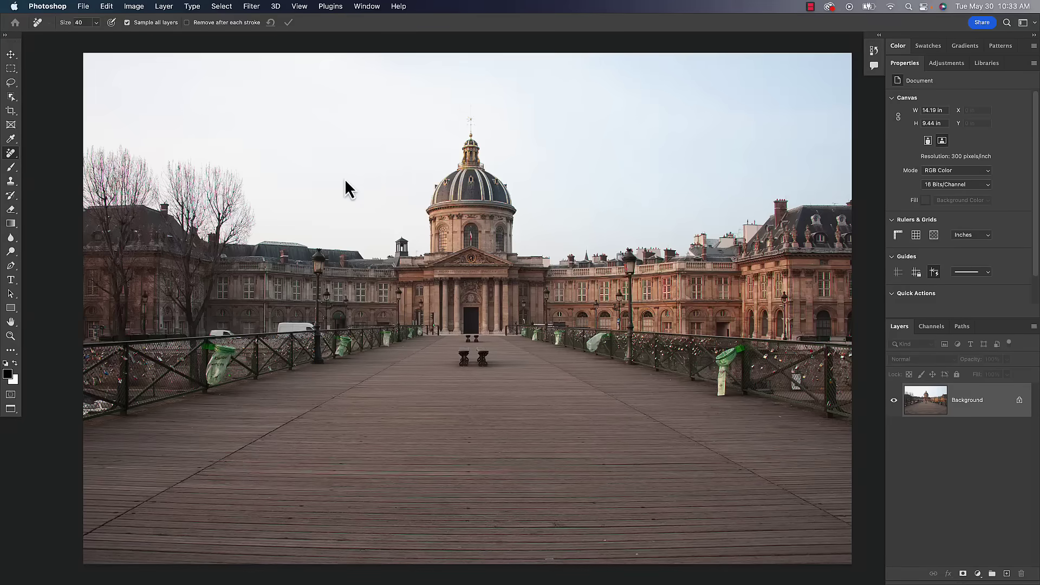
pyautogui.click(11, 54)
pyautogui.click(251, 6)
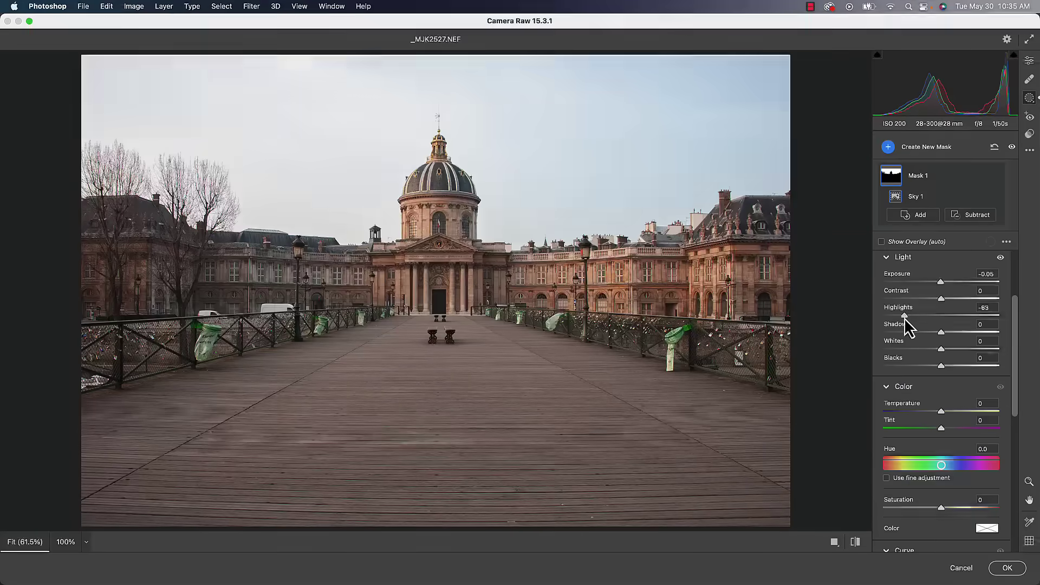
pyautogui.scroll(-3, 924, 335)
pyautogui.moveTo(941, 446); pyautogui.dragTo(983, 447)
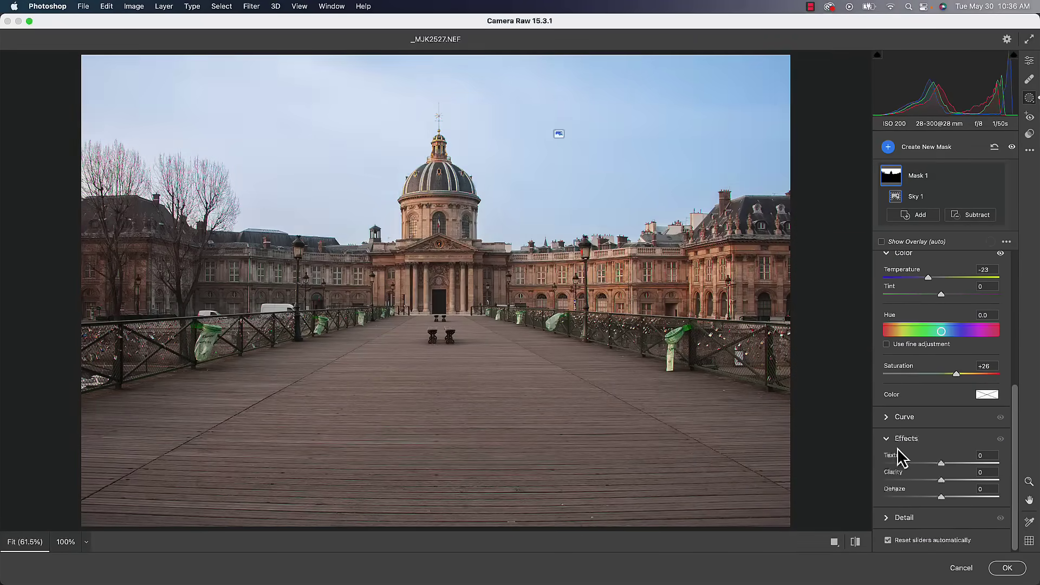
pyautogui.moveTo(945, 497)
pyautogui.mouseDown()
pyautogui.moveTo(963, 495)
pyautogui.moveTo(953, 497)
pyautogui.mouseUp()
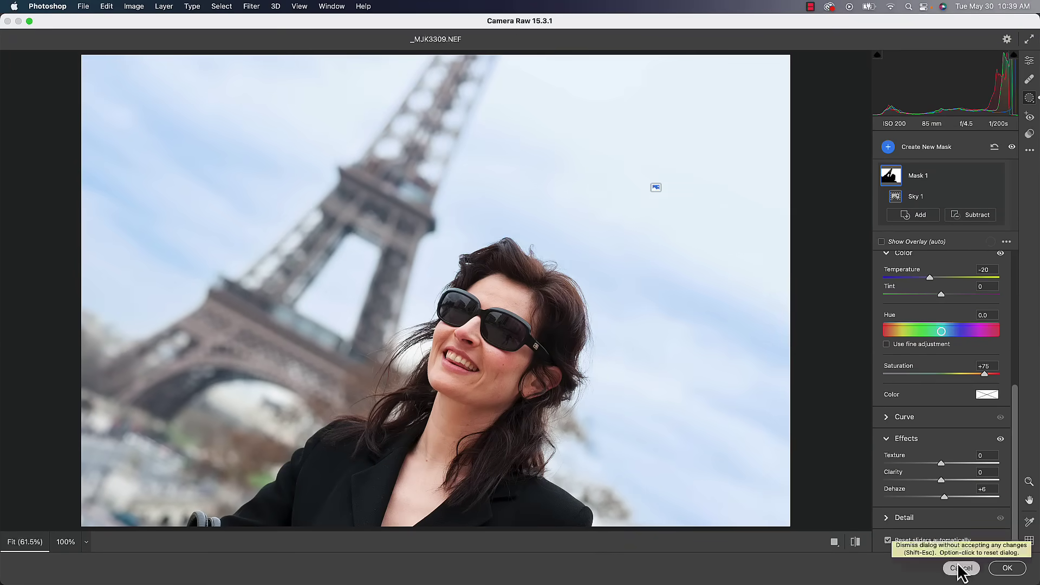
pyautogui.click(961, 568)
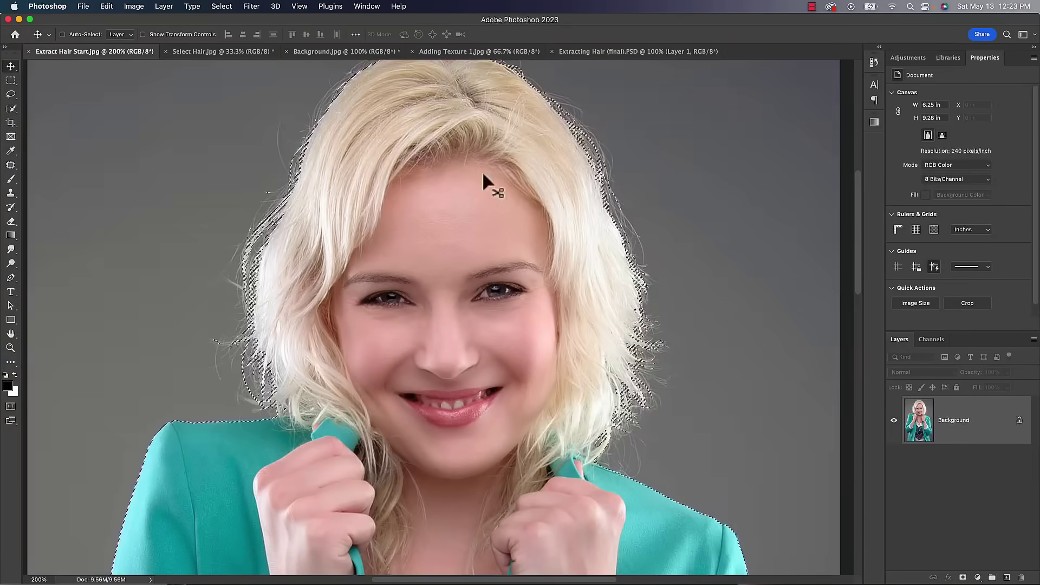
pyautogui.press('super+alt+r')
pyautogui.moveTo(580, 59); pyautogui.dragTo(668, 360)
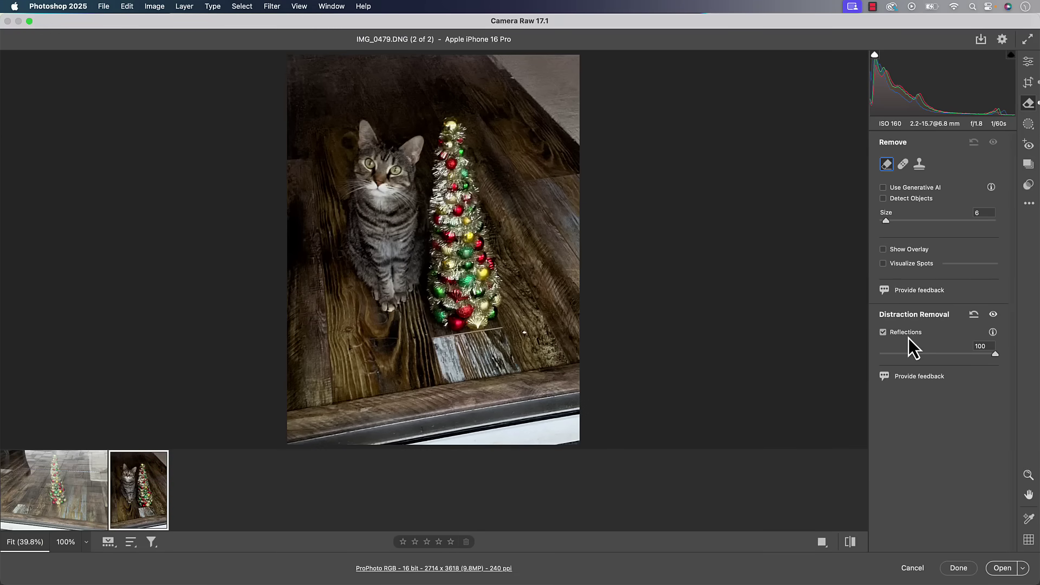
pyautogui.click(993, 315)
pyautogui.click(993, 315)
pyautogui.click(993, 315)
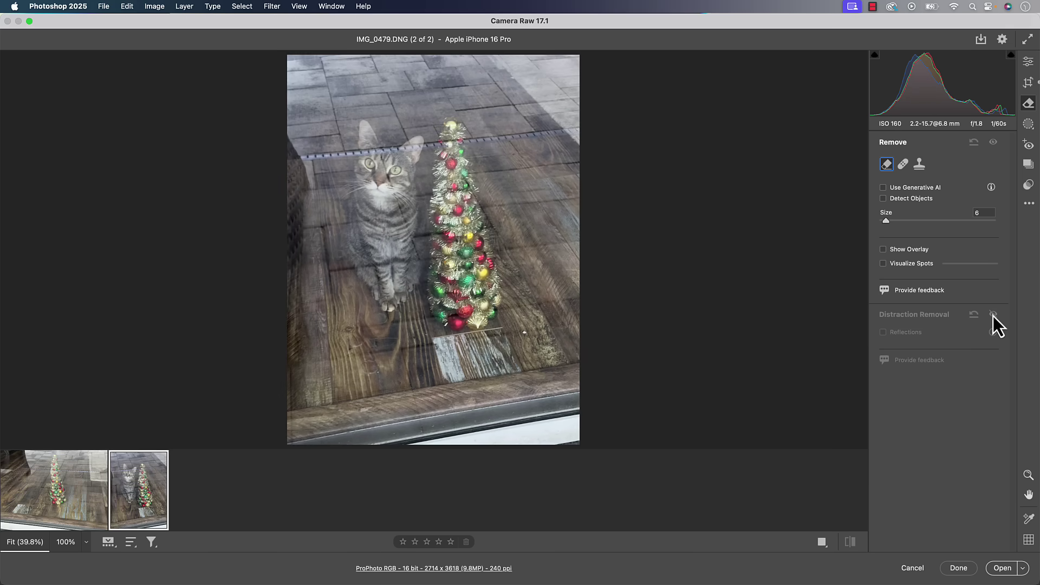
pyautogui.click(993, 315)
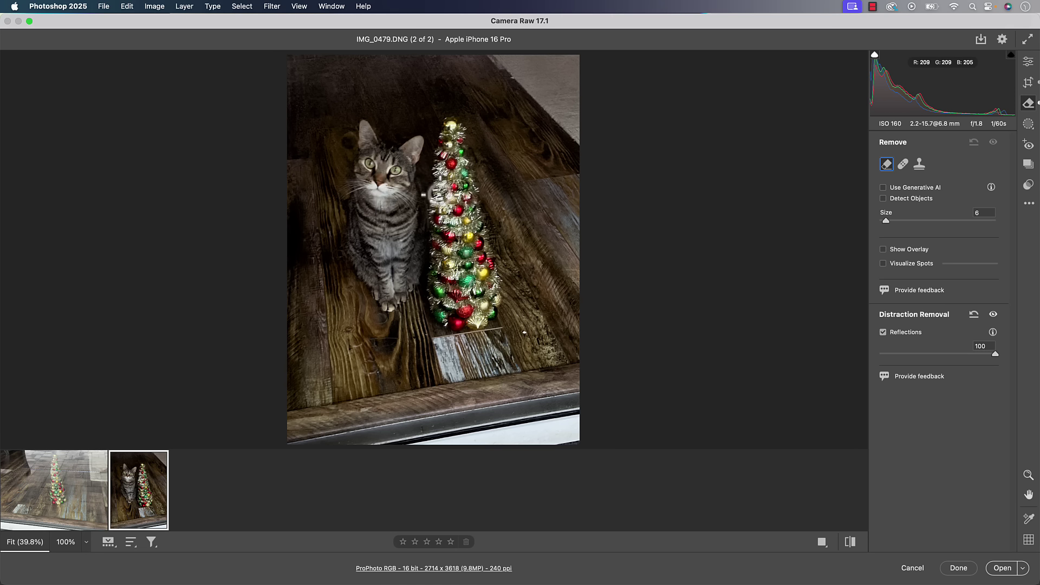
pyautogui.click(992, 315)
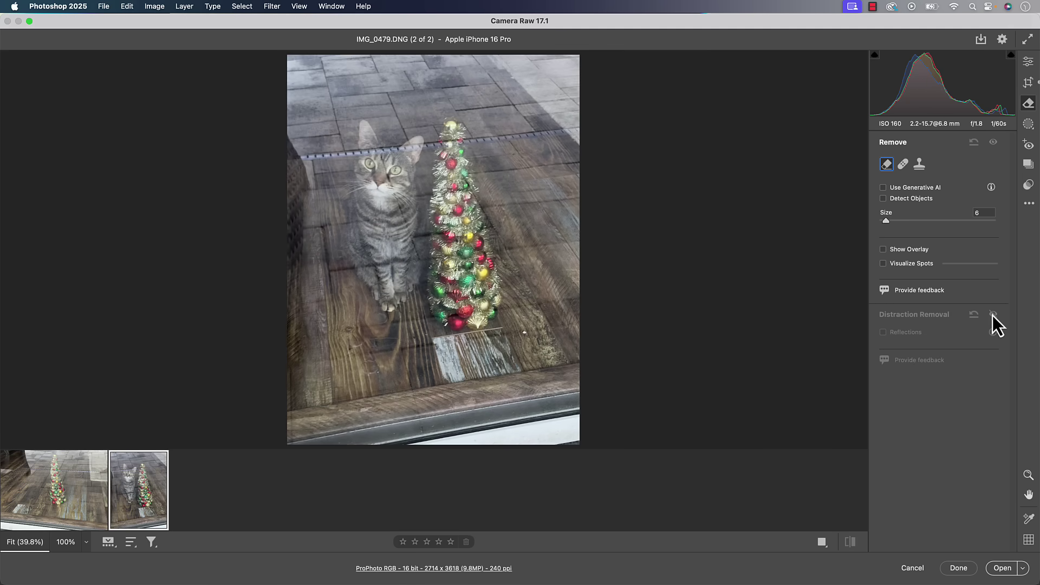
pyautogui.click(992, 315)
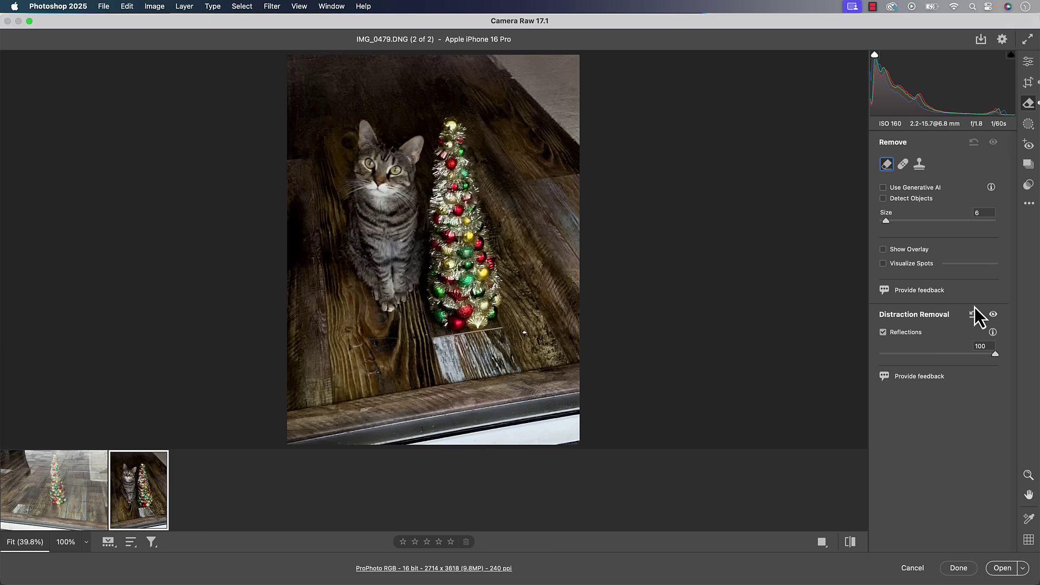
pyautogui.click(993, 314)
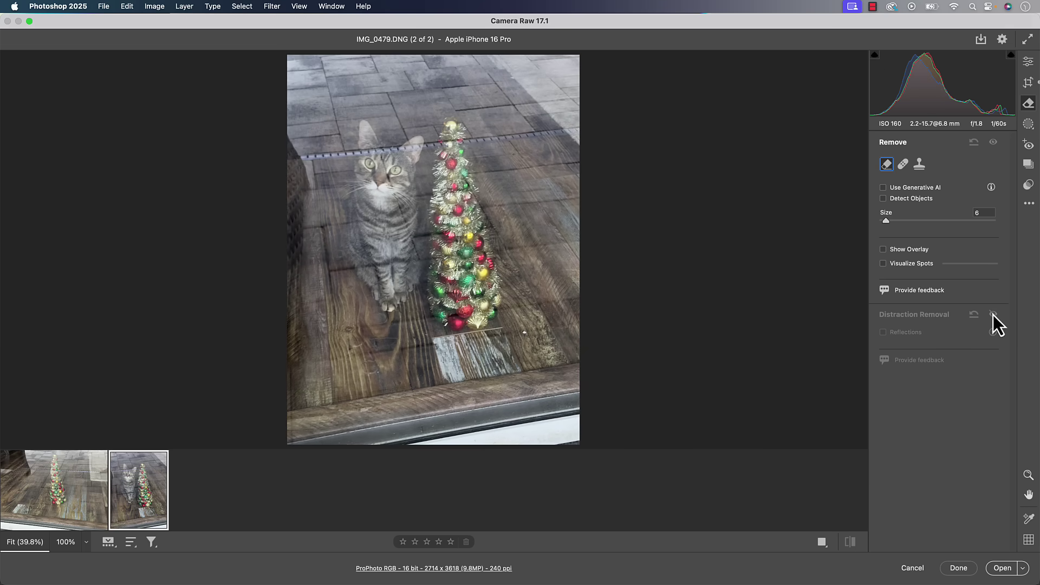
pyautogui.click(993, 315)
pyautogui.click(993, 314)
pyautogui.click(992, 314)
pyautogui.click(992, 314)
pyautogui.click(992, 314)
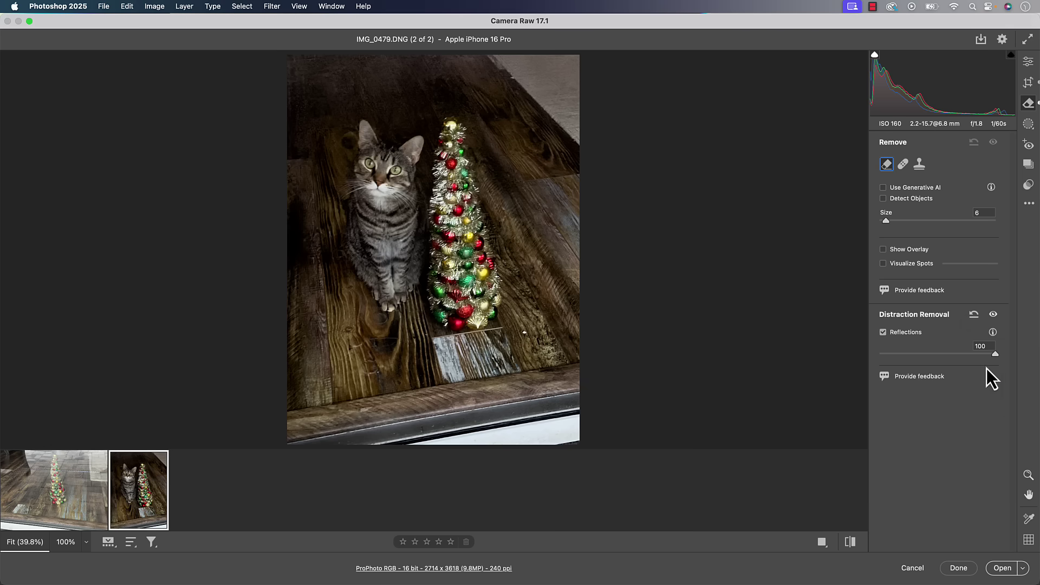
pyautogui.moveTo(996, 356)
pyautogui.moveTo(995, 355); pyautogui.dragTo(938, 353)
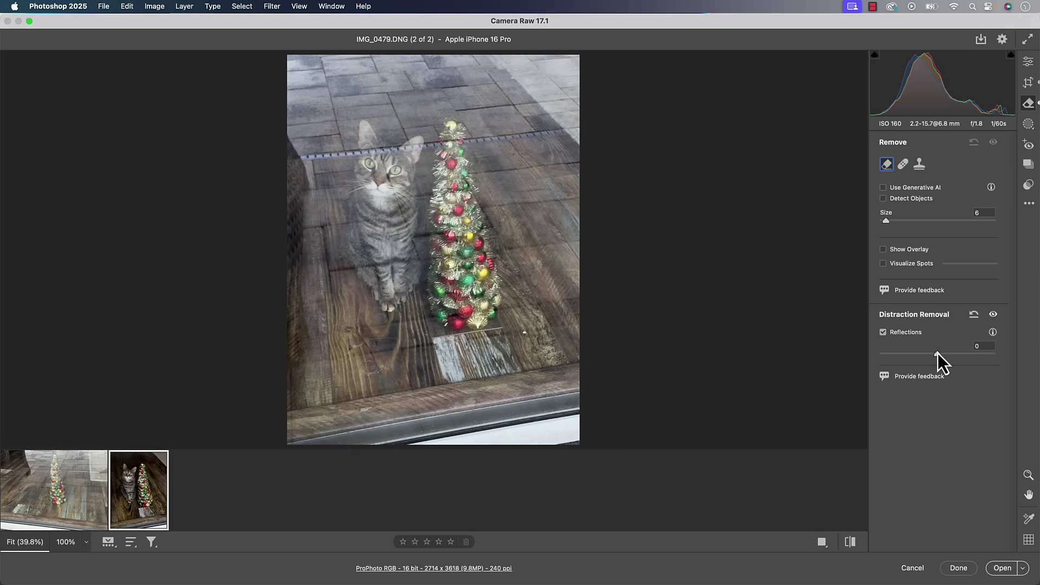
pyautogui.moveTo(938, 353); pyautogui.dragTo(874, 355)
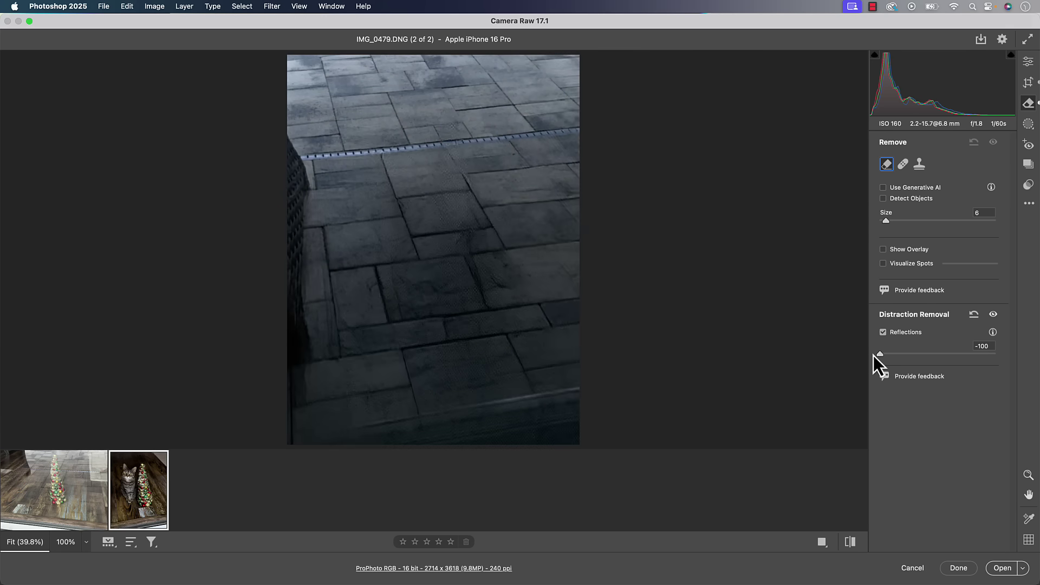
pyautogui.moveTo(873, 355)
pyautogui.mouseDown()
pyautogui.moveTo(937, 358)
pyautogui.moveTo(862, 357)
pyautogui.mouseUp()
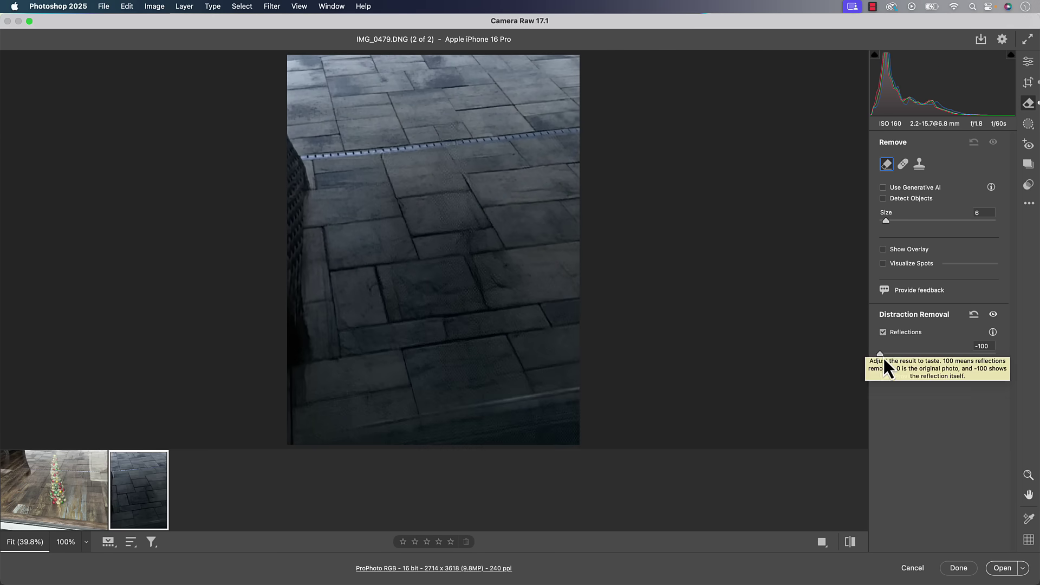
pyautogui.moveTo(881, 356); pyautogui.dragTo(992, 360)
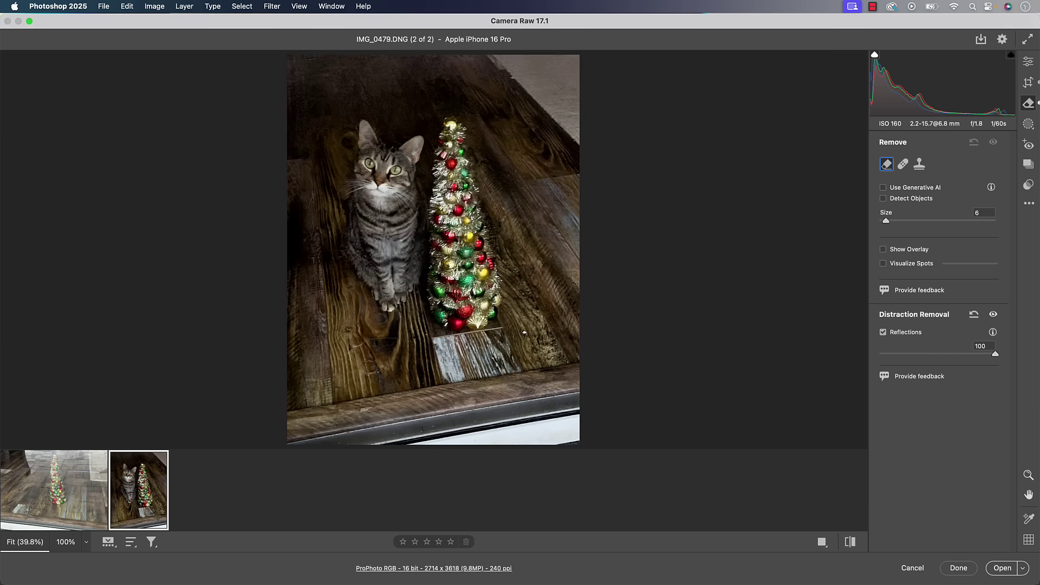
# Step: Switch back to the Edit panel for the reflection-free cat photo
pyautogui.click(1028, 62)
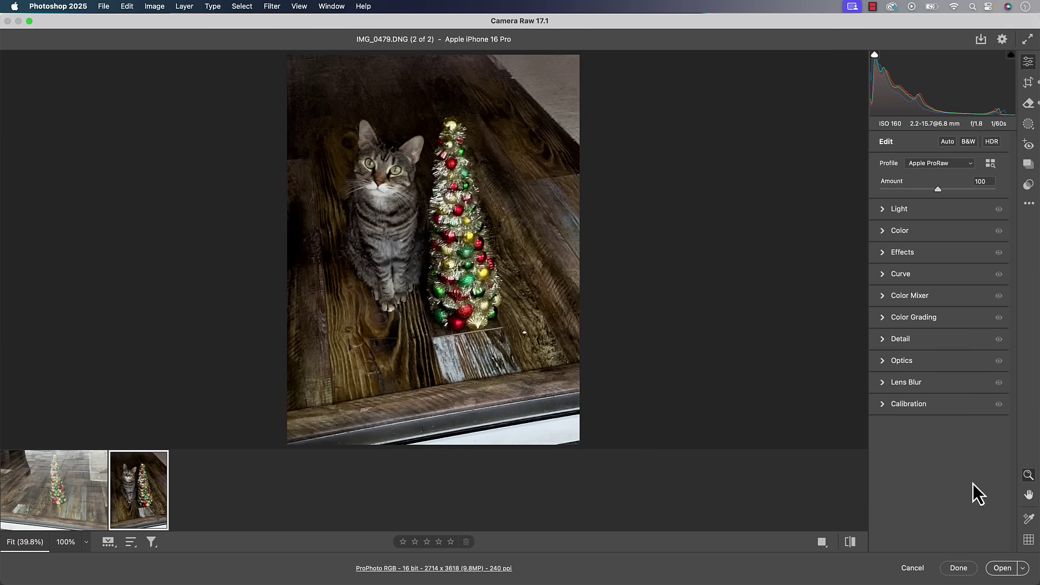